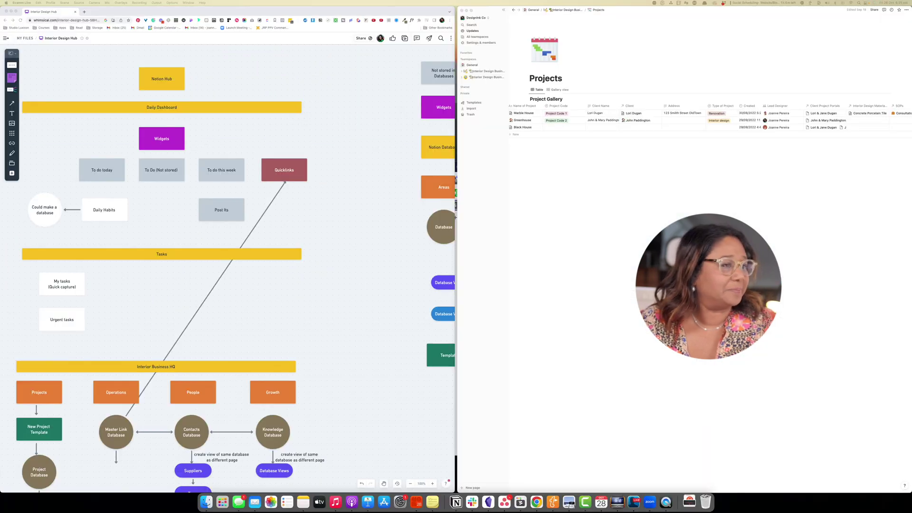
Pan the Whimsical board down to the SOPs Database field list and the Onboarding-to-Completion stage flow
scroll(162, 266, down, 10)
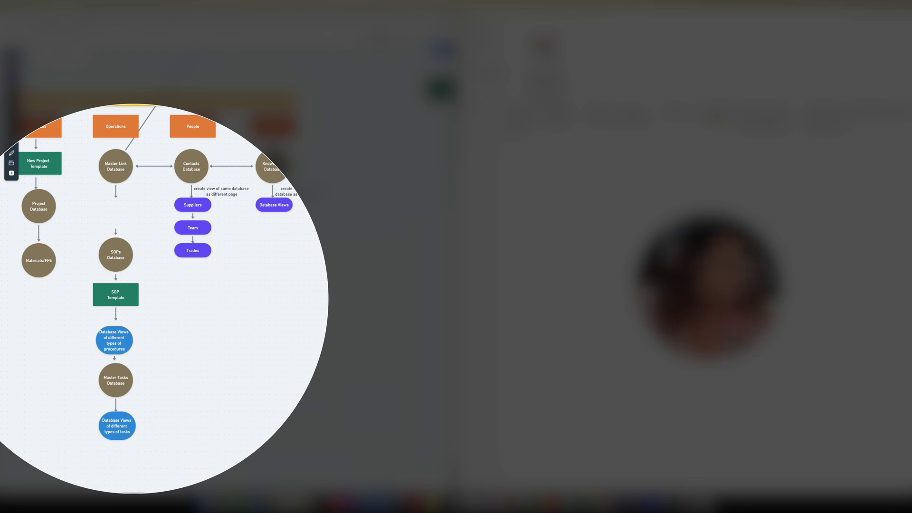
scroll(228, 261, up, 5)
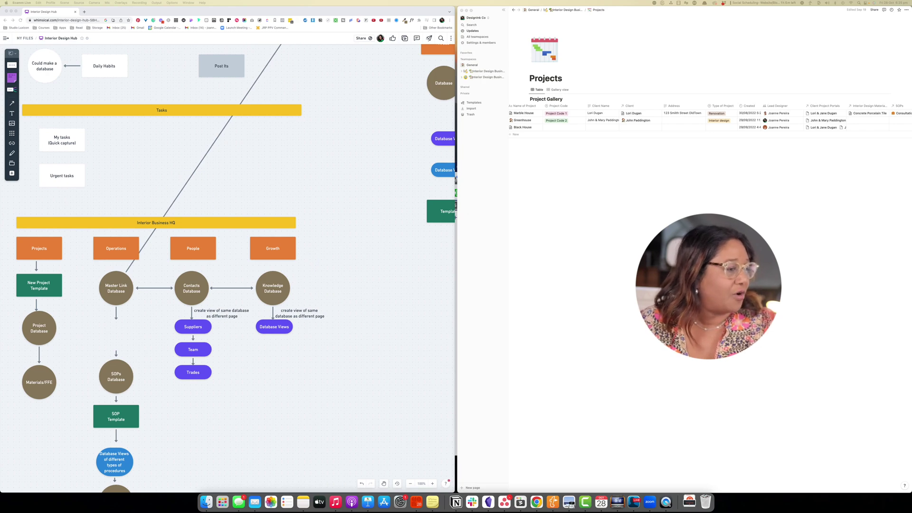
scroll(228, 269, down, 5)
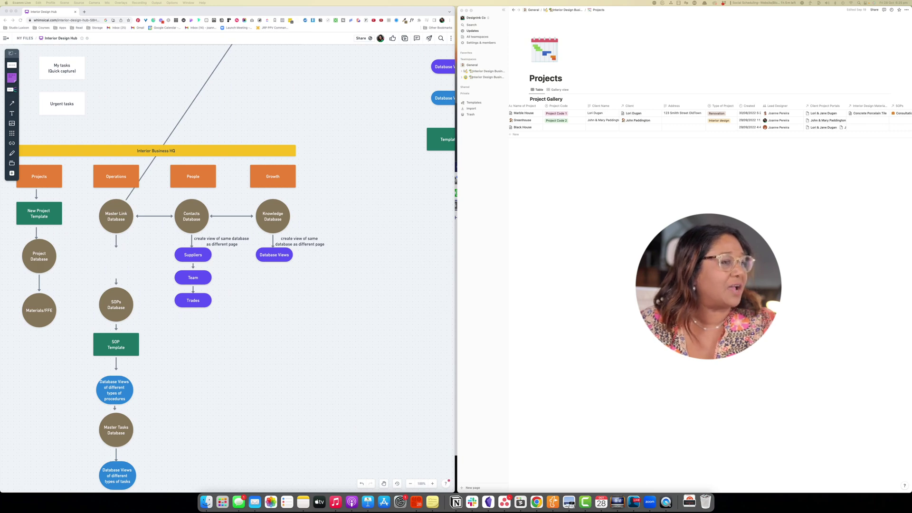
scroll(228, 268, right, 10)
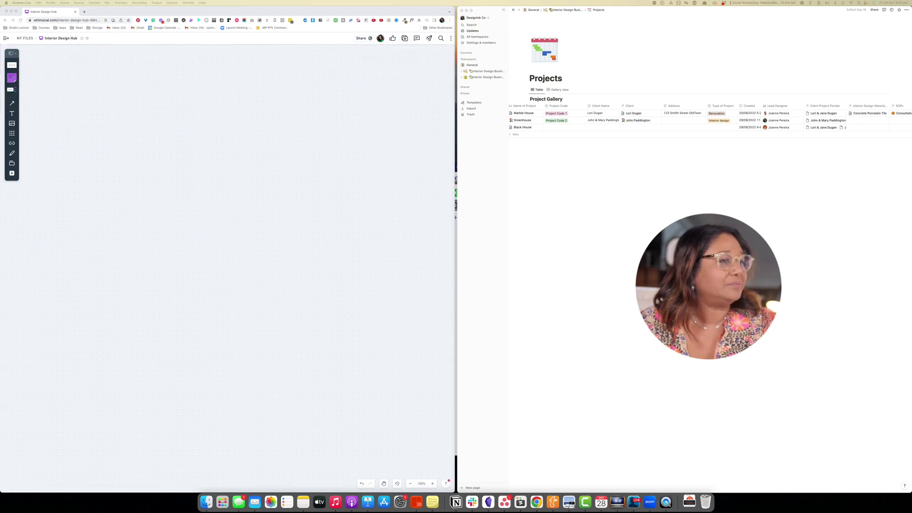
scroll(228, 269, left, 10)
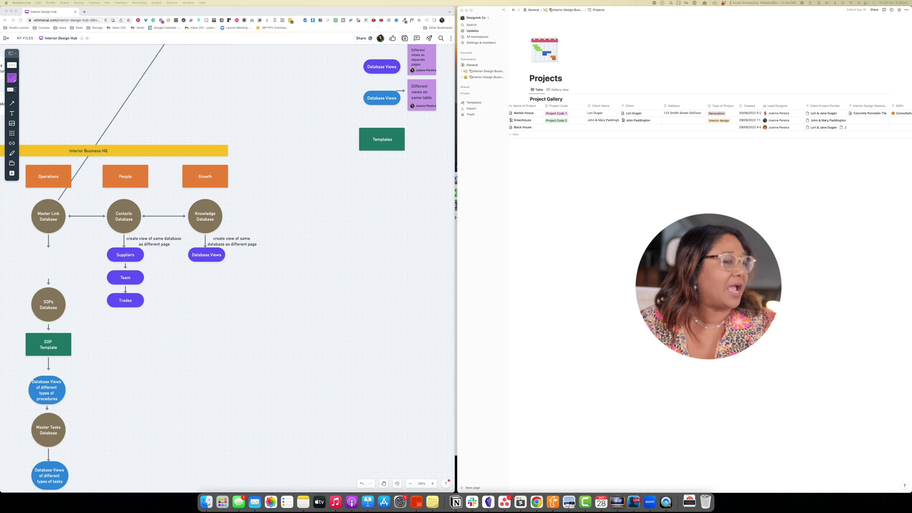
scroll(228, 268, down, 15)
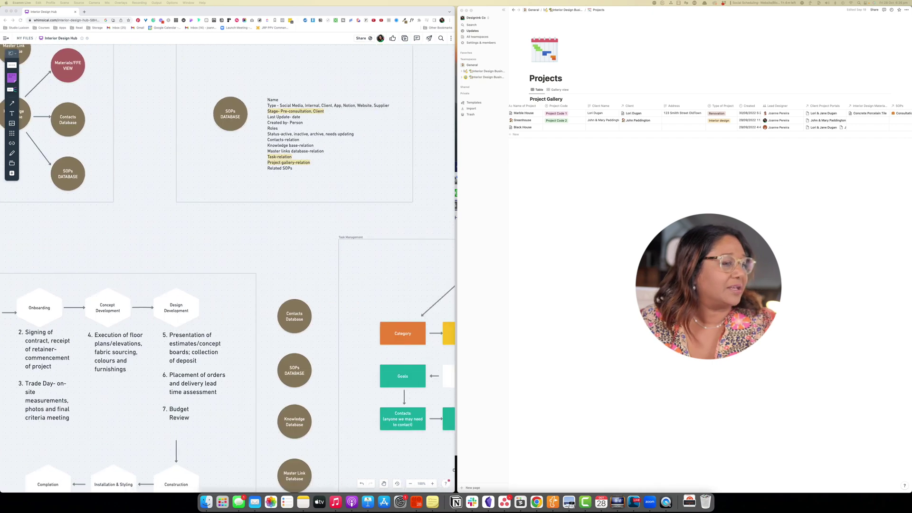
Scroll the Whimsical canvas down and right to the Task Management map
scroll(228, 269, down, 5)
scroll(228, 268, right, 3)
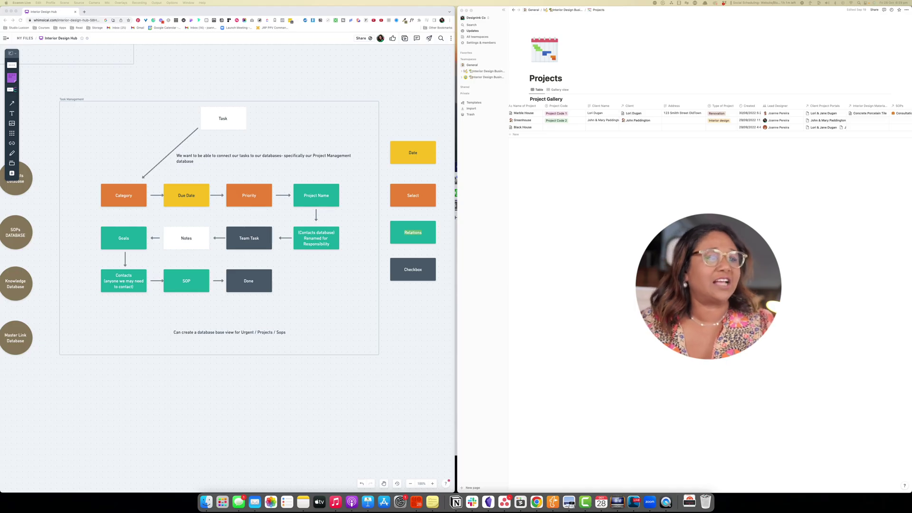
Return to Interior Design Business Home and scroll across My Tasks' columns, including the Contacts, Project Name and SOPs relations
scroll(707, 121, left, 2)
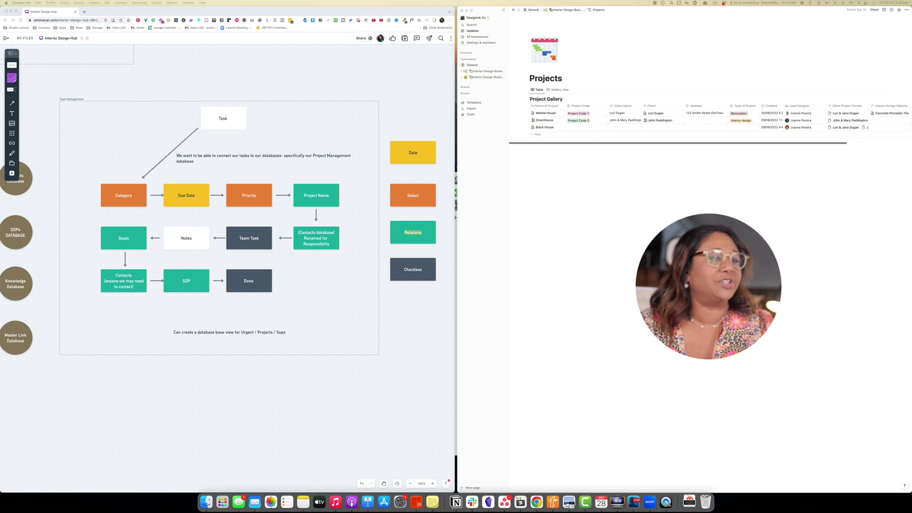
click(565, 9)
scroll(576, 128, down, 8)
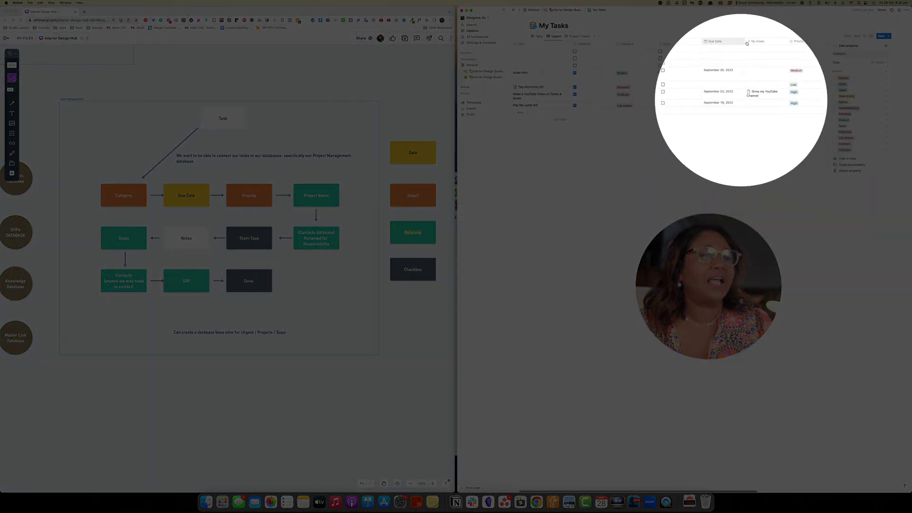
scroll(746, 43, right, 5)
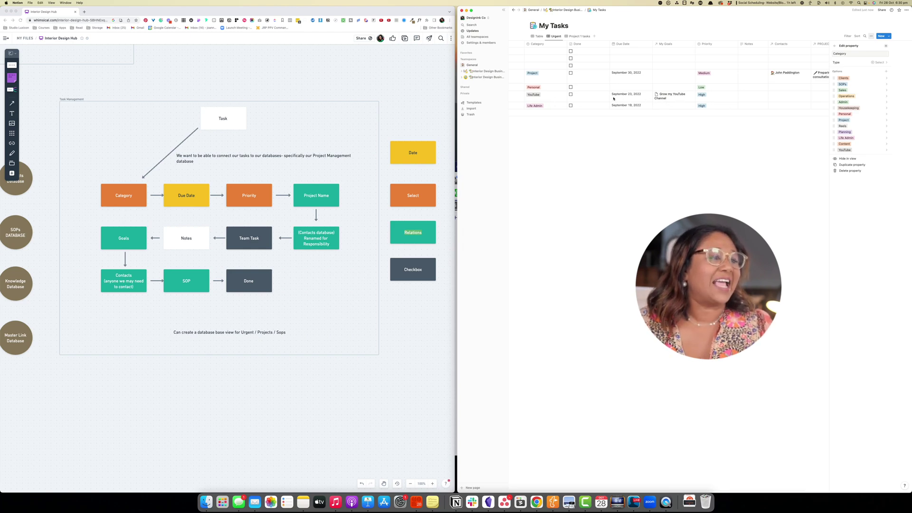
scroll(613, 99, left, 5)
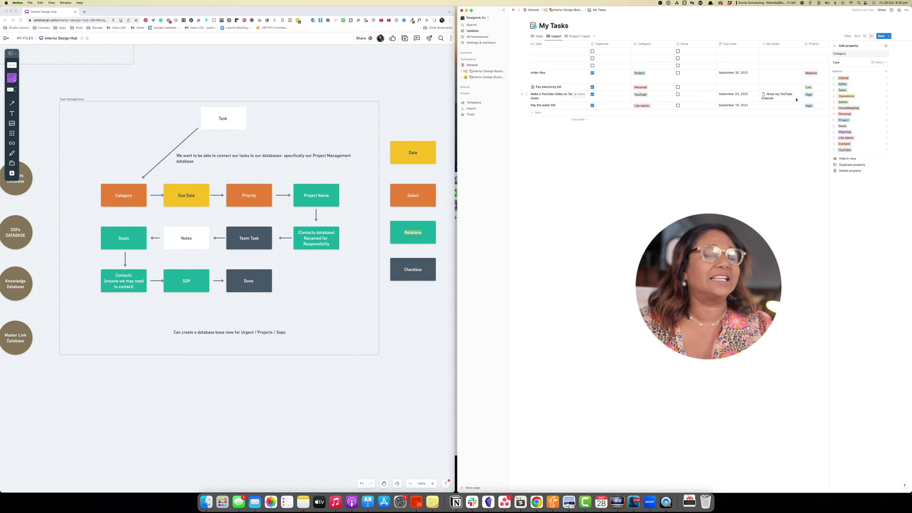
scroll(779, 95, right, 5)
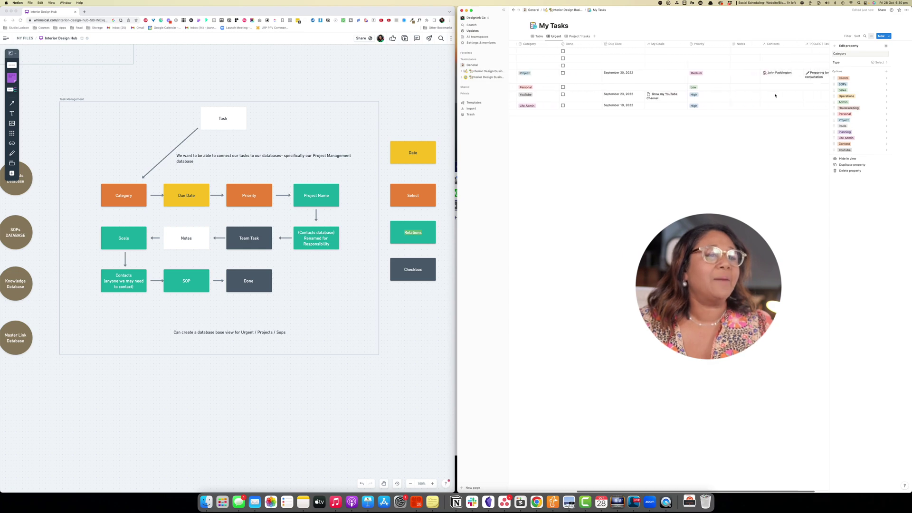
scroll(775, 95, right, 3)
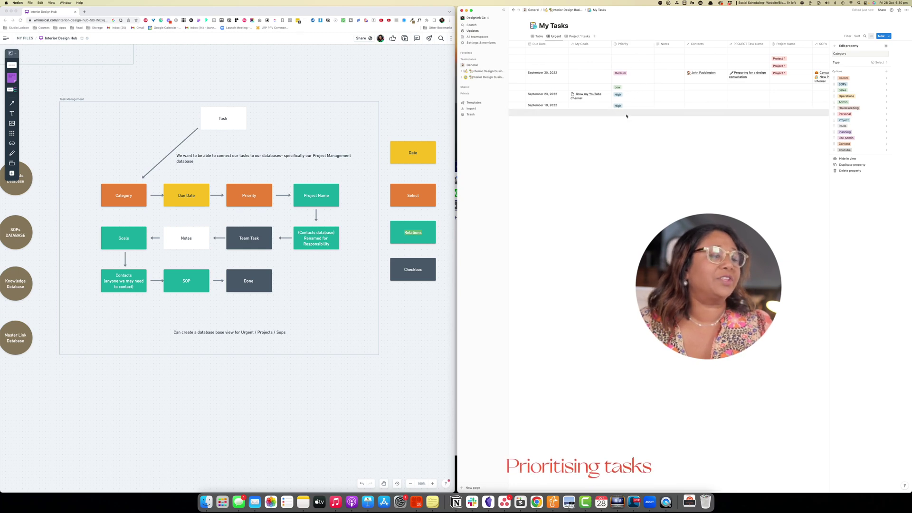
Change the YouTube video task's priority from High to Urgent
click(624, 96)
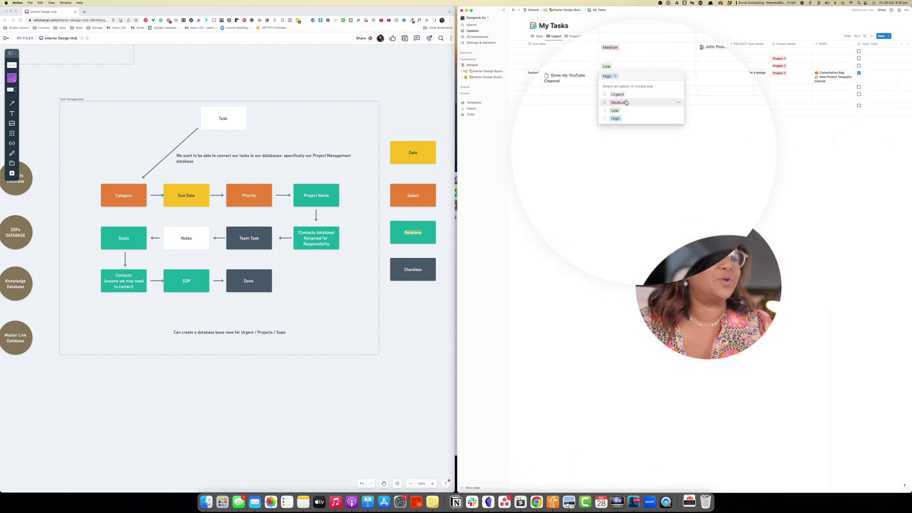
click(618, 94)
click(644, 123)
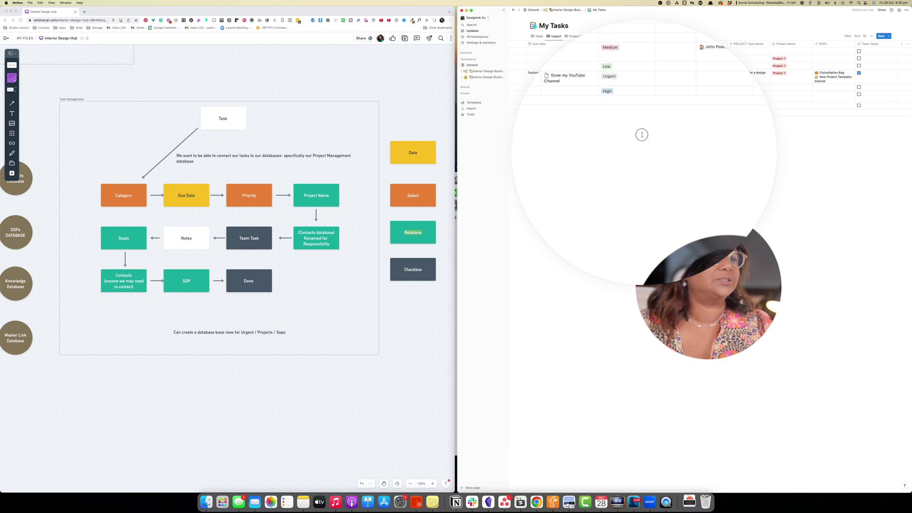
Go back to the Interior Design Business Home page and scroll down to its Tasks section
click(566, 10)
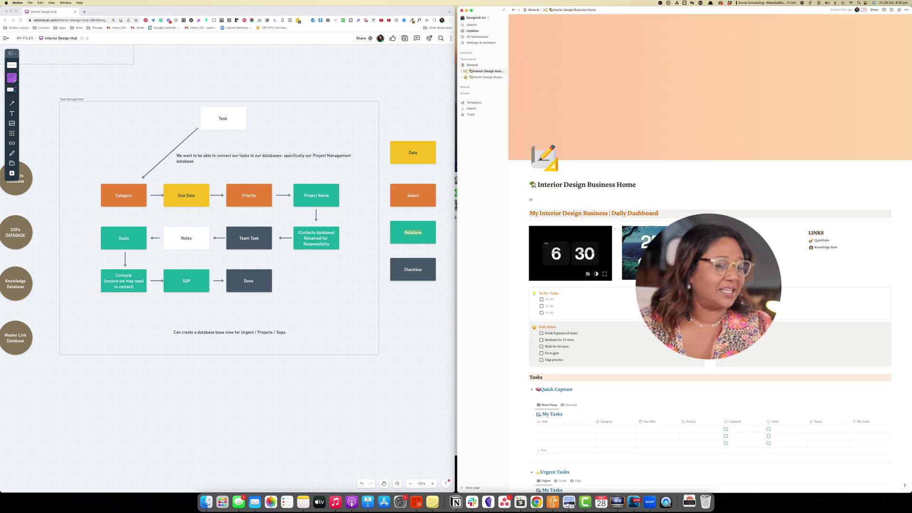
scroll(560, 405, down, 3)
scroll(559, 405, down, 4)
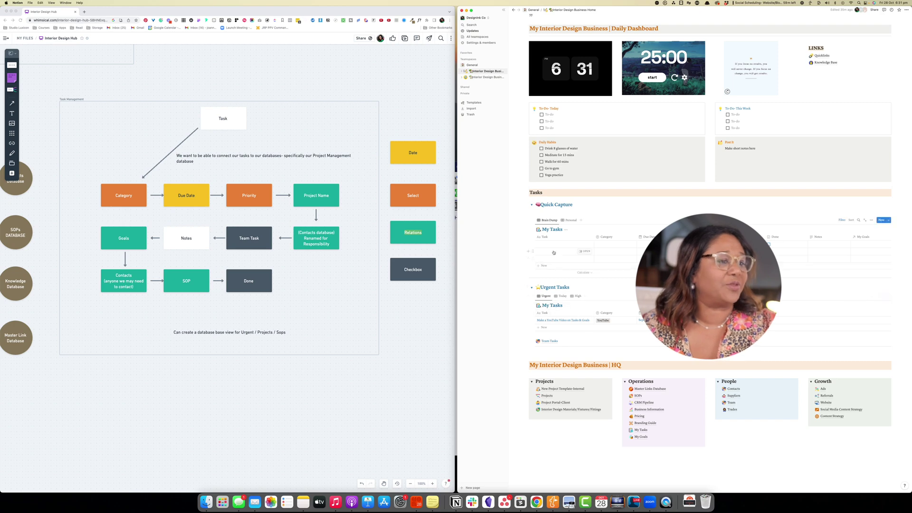
Add a new Quick Capture view from My Tasks, based on Brain Dump, with a Calendar layout
click(582, 221)
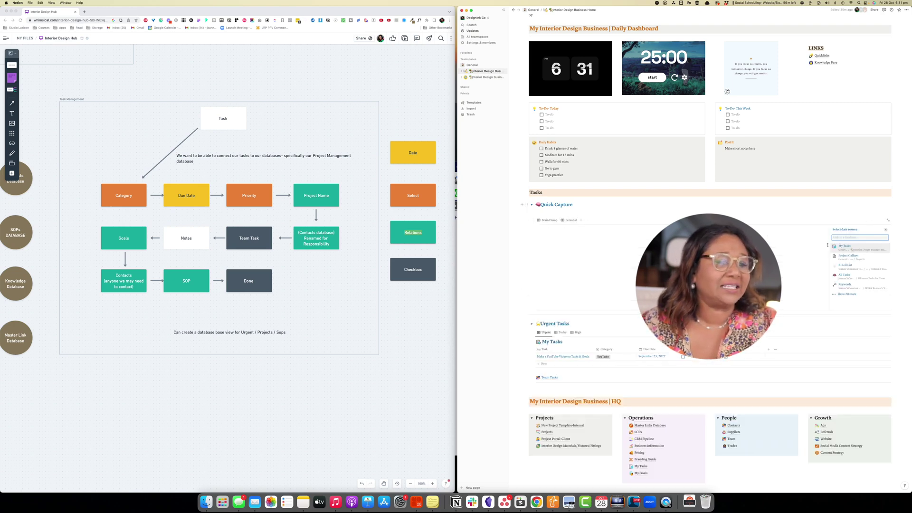
click(845, 246)
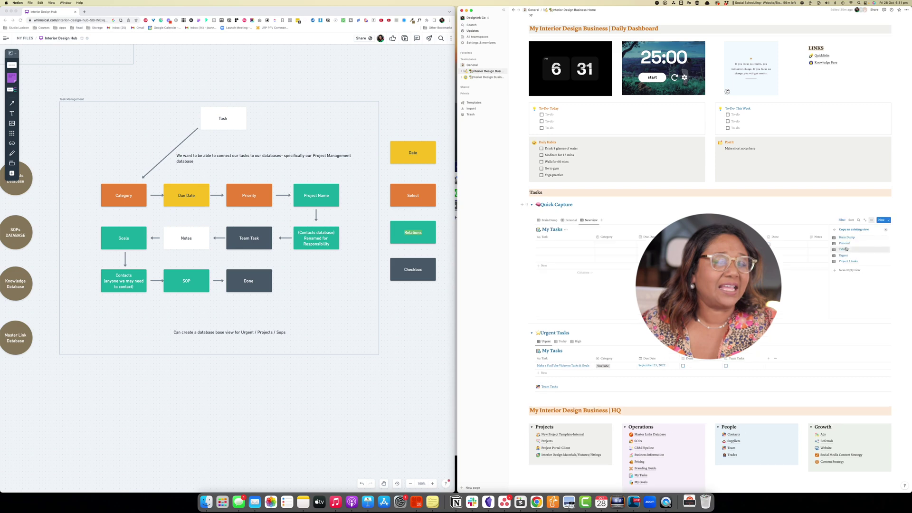
click(885, 233)
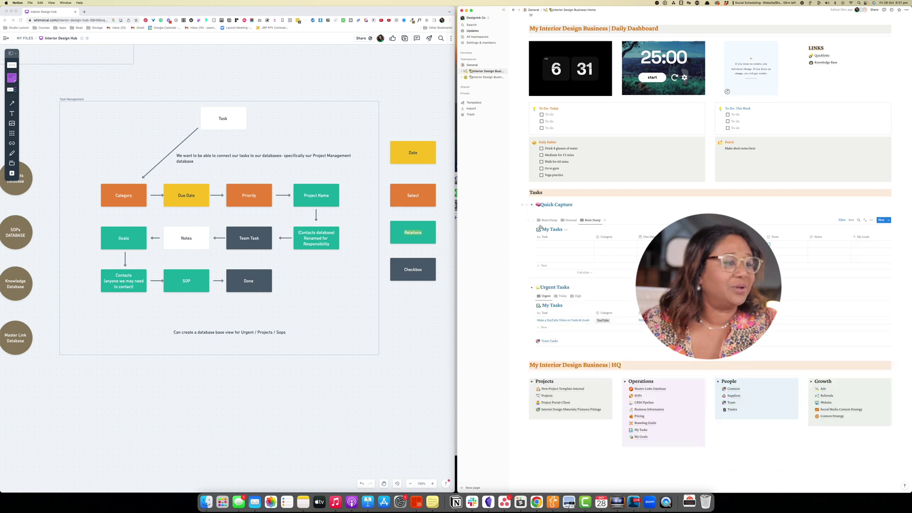
click(592, 220)
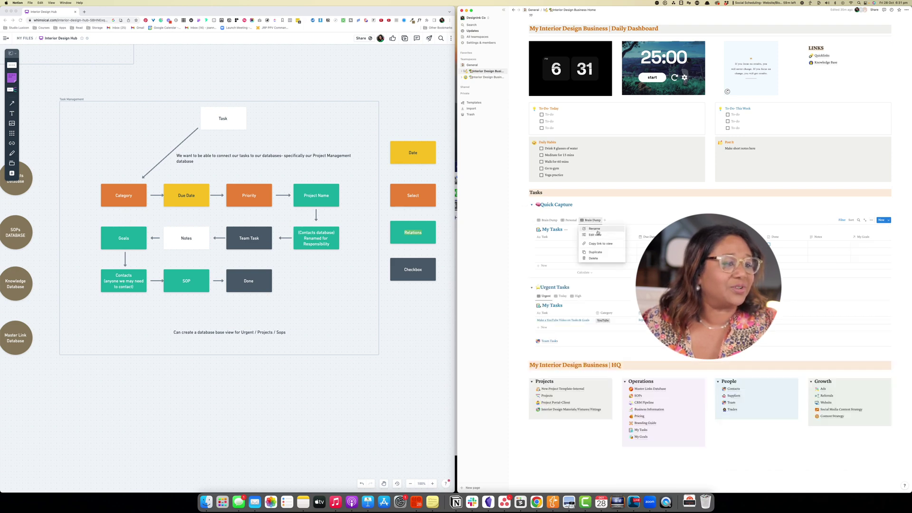
click(596, 235)
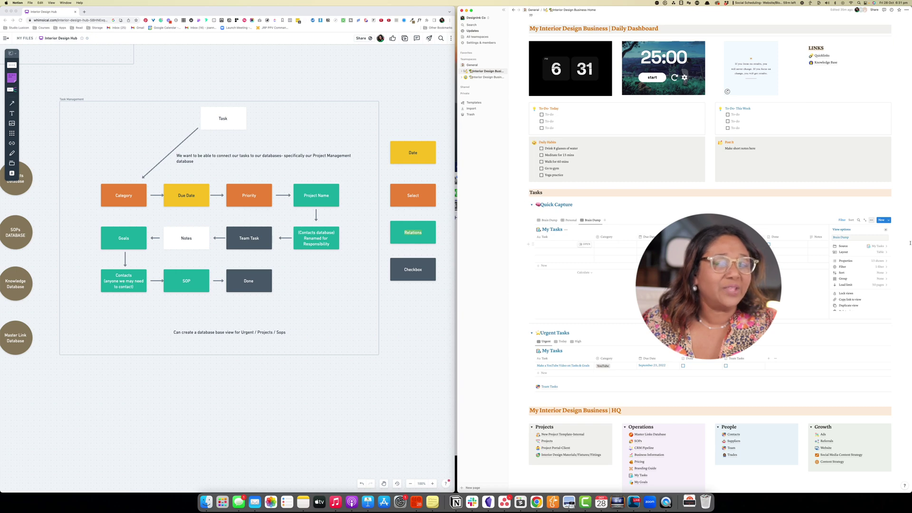
click(847, 252)
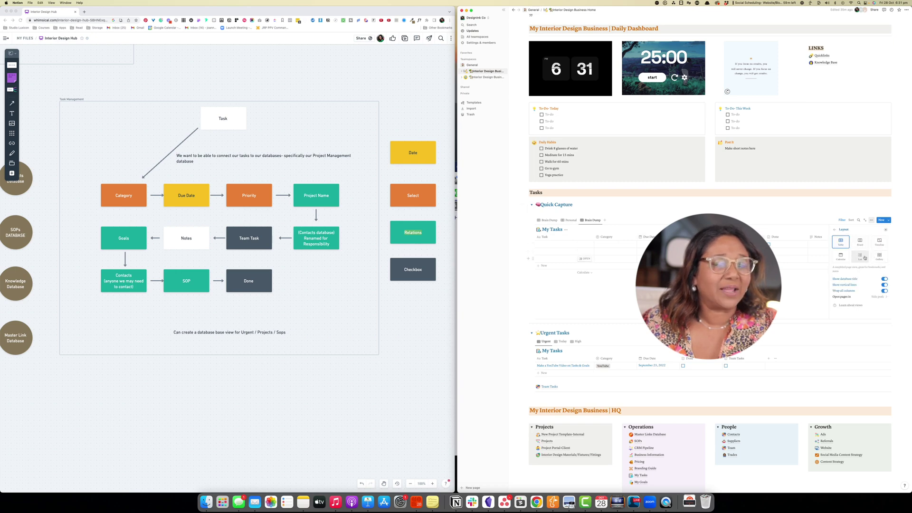
click(840, 256)
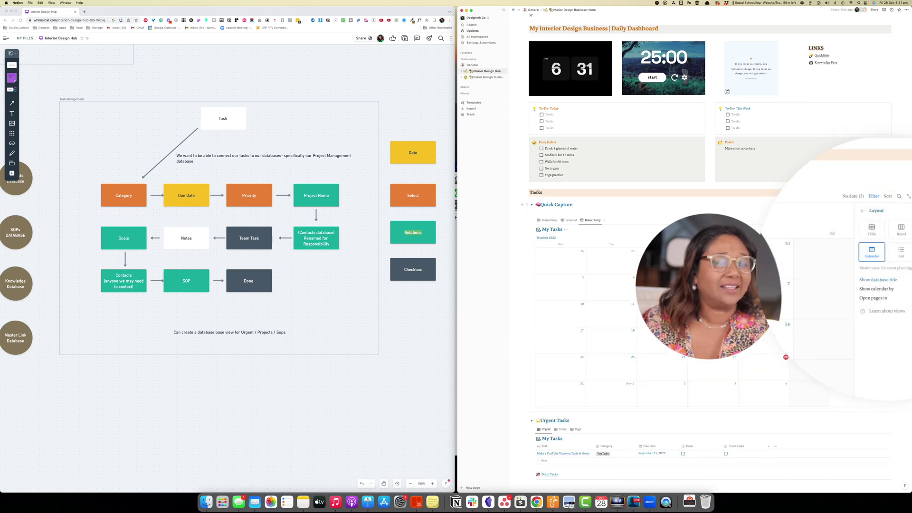
key(Escape)
Name the new view 'Calendar' and switch back to the Brain Dump table
click(870, 220)
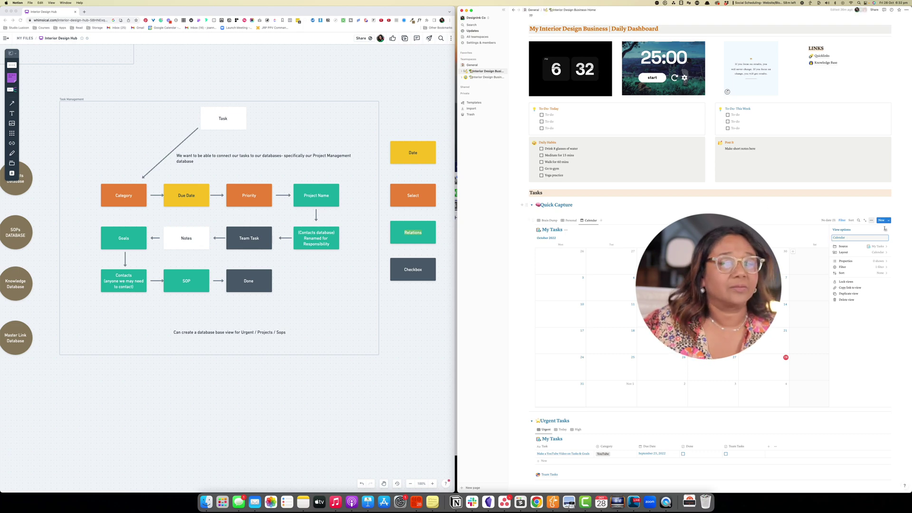
click(696, 213)
click(548, 220)
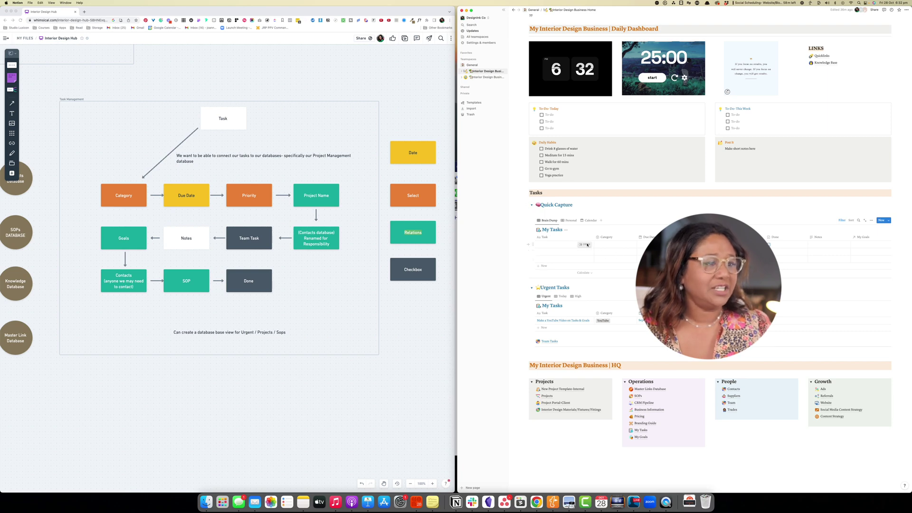
Scroll to the Tasks section and across the Brain Dump table to its Contacts column
scroll(595, 260, up, 2)
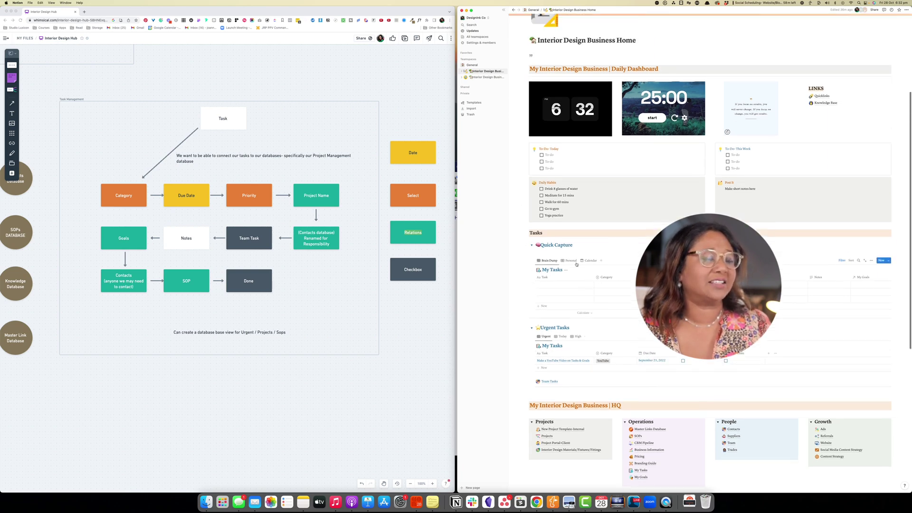
scroll(594, 224, up, 1)
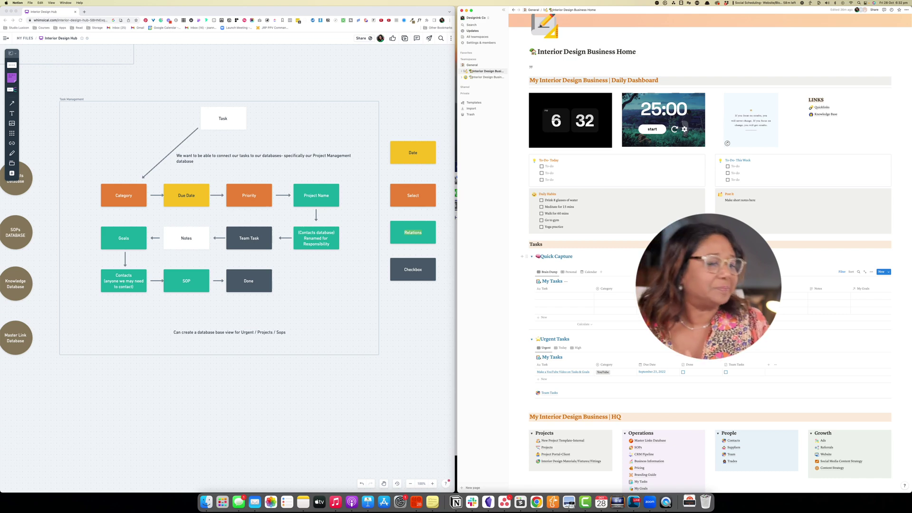
scroll(710, 238, down, 5)
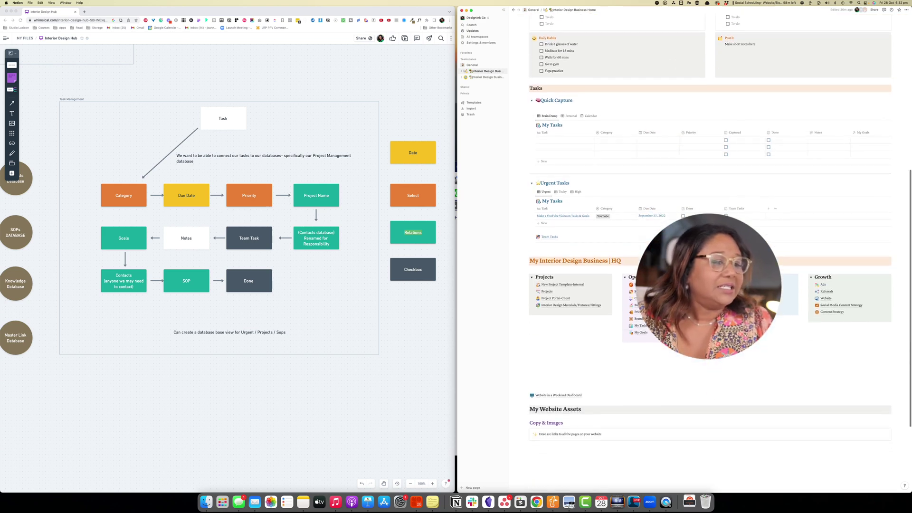
scroll(817, 126, down, 1)
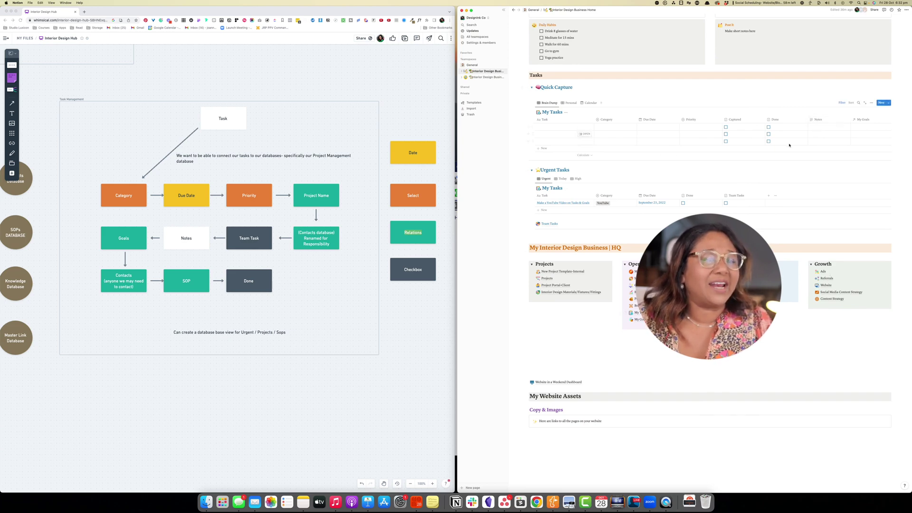
scroll(760, 133, right, 2)
scroll(760, 134, right, 5)
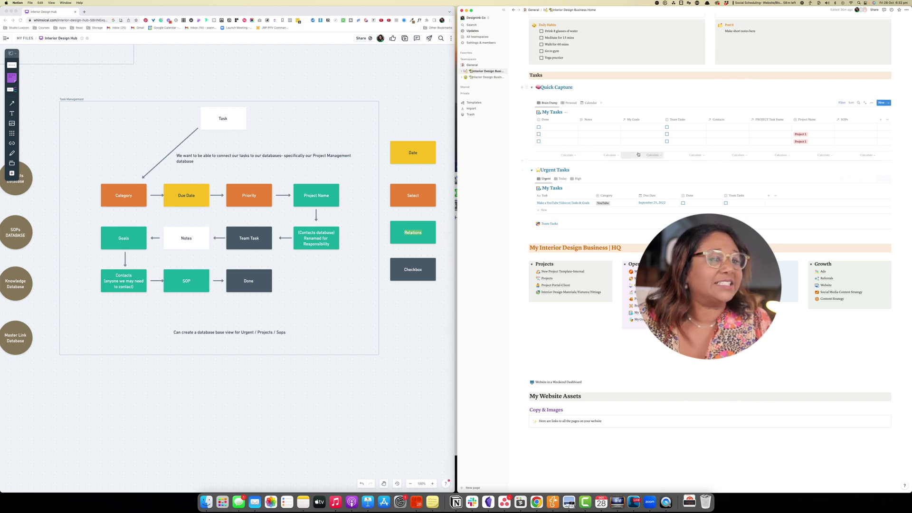
Rename the Brain Dump table's Contacts relation column to 'Responsibility'
click(723, 127)
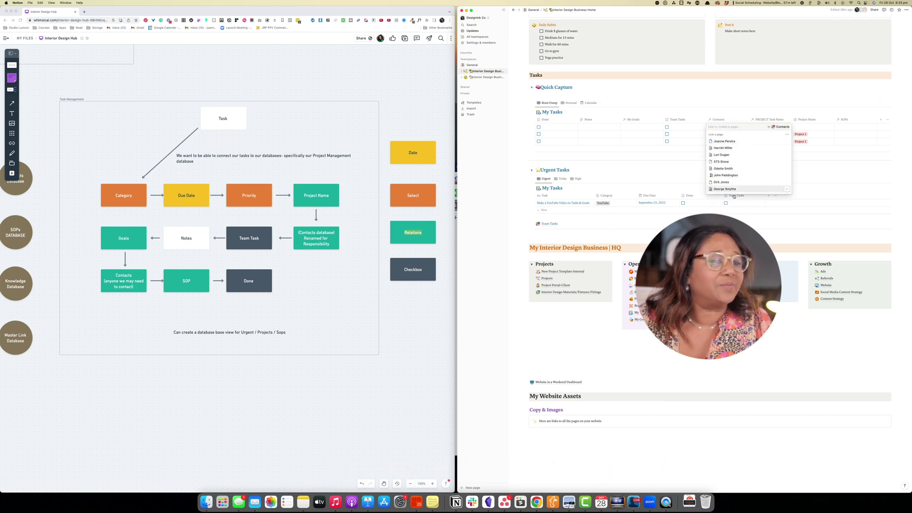
click(723, 121)
click(722, 121)
drag(724, 131, 707, 130)
text(Staff R)
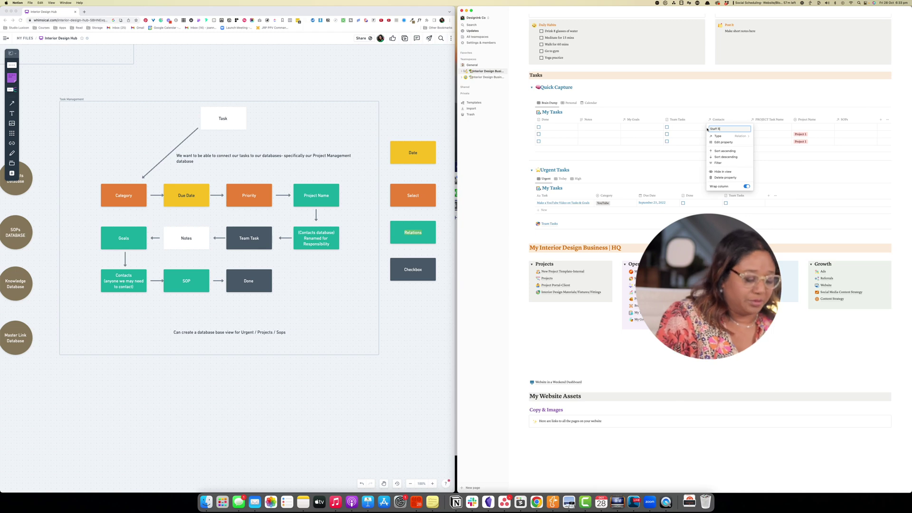
key(BackSpace)
key(BackSpace)
text(Responsibilit)
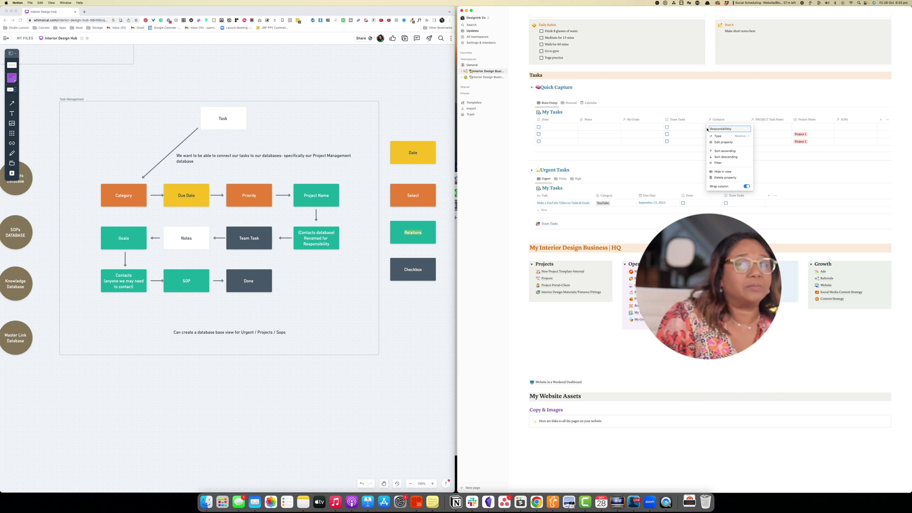
text(y)
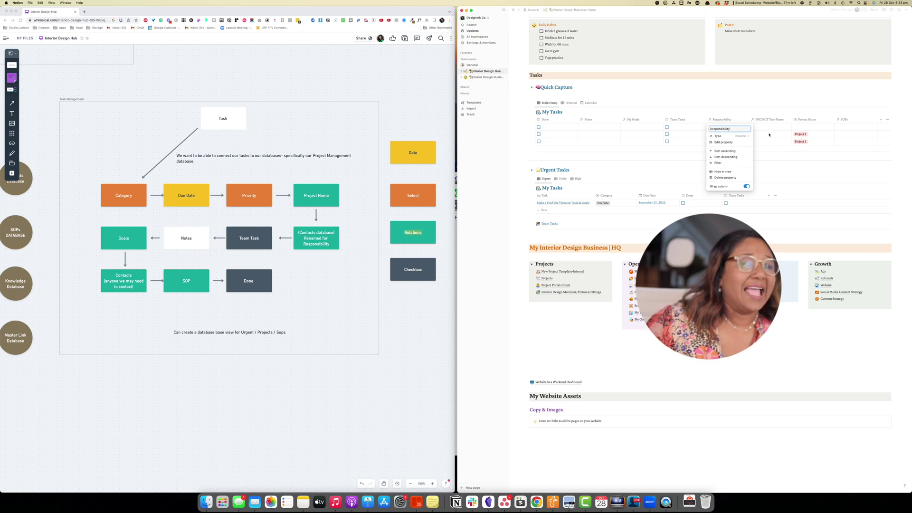
key(Return)
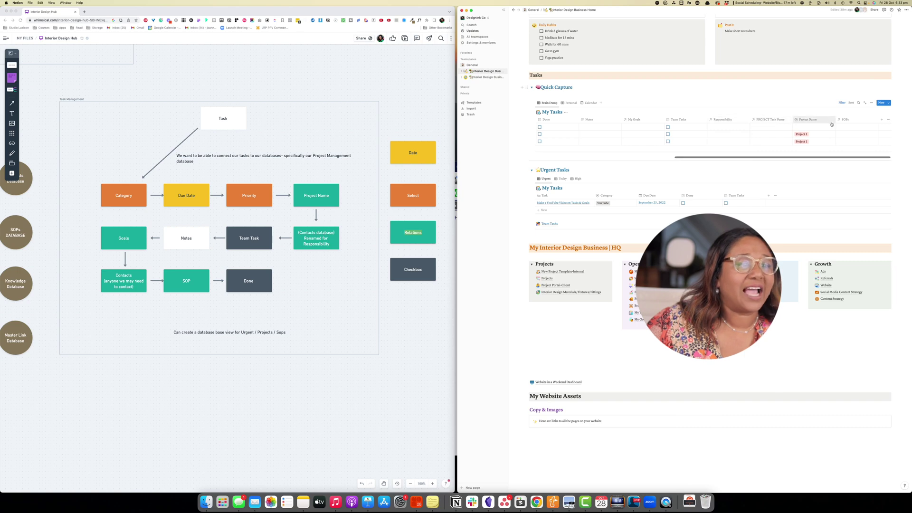
Add a Contacts relation column to My Tasks, also shown on the Contacts database
click(881, 119)
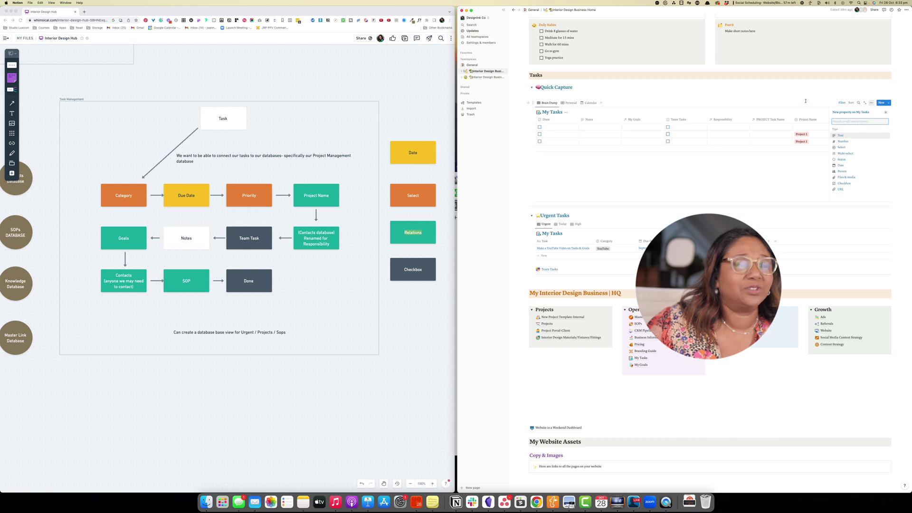
scroll(841, 163, down, 3)
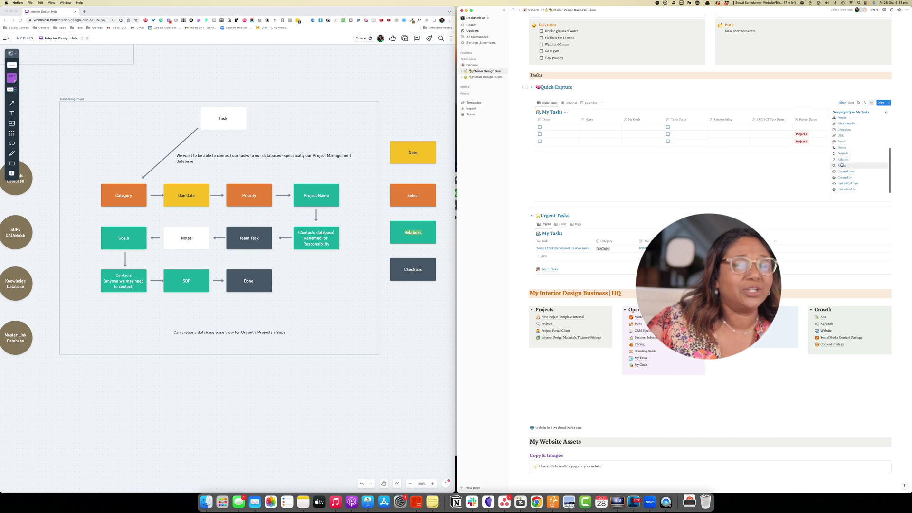
click(842, 159)
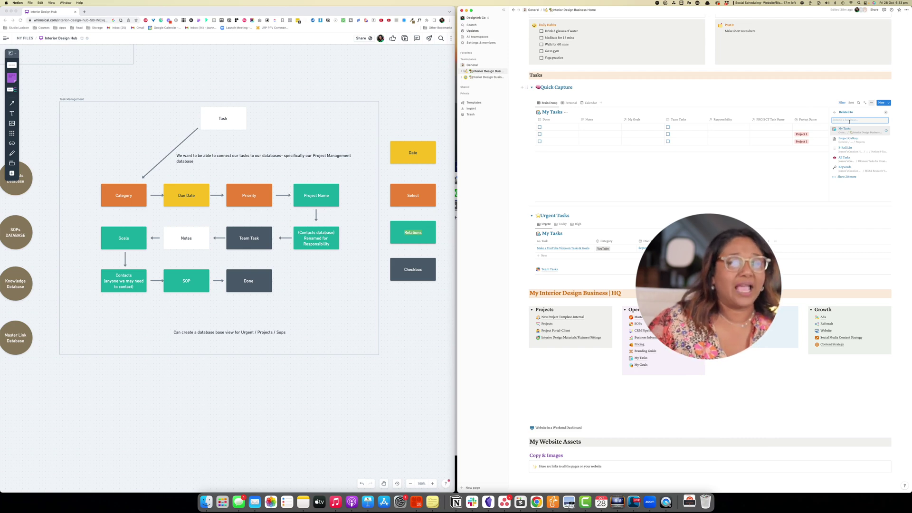
text(contac)
click(850, 129)
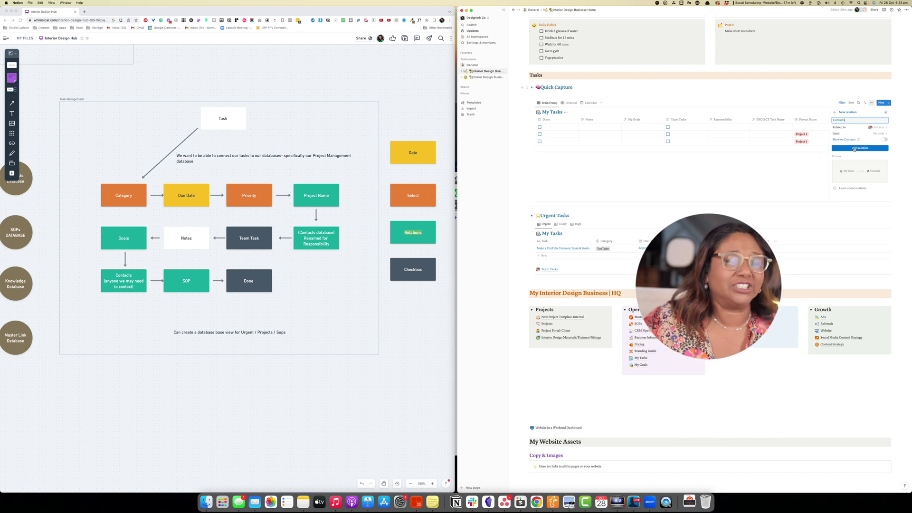
click(884, 140)
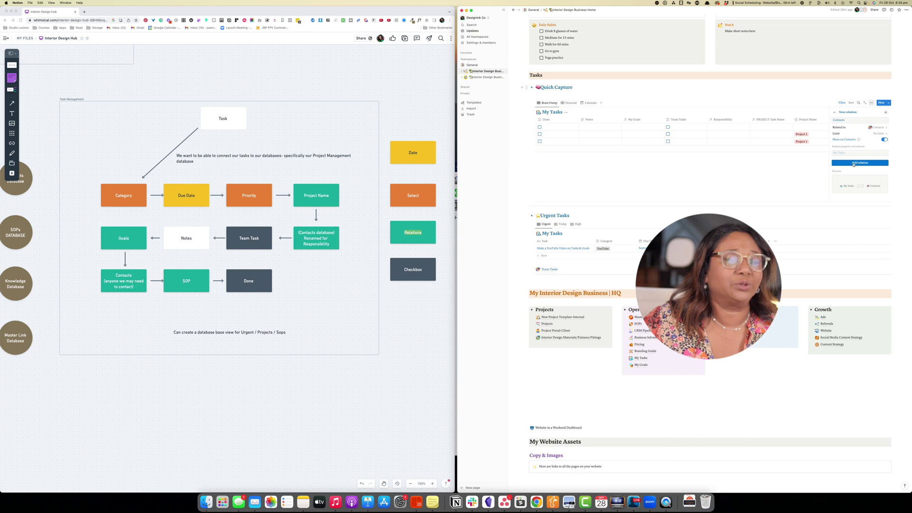
click(854, 163)
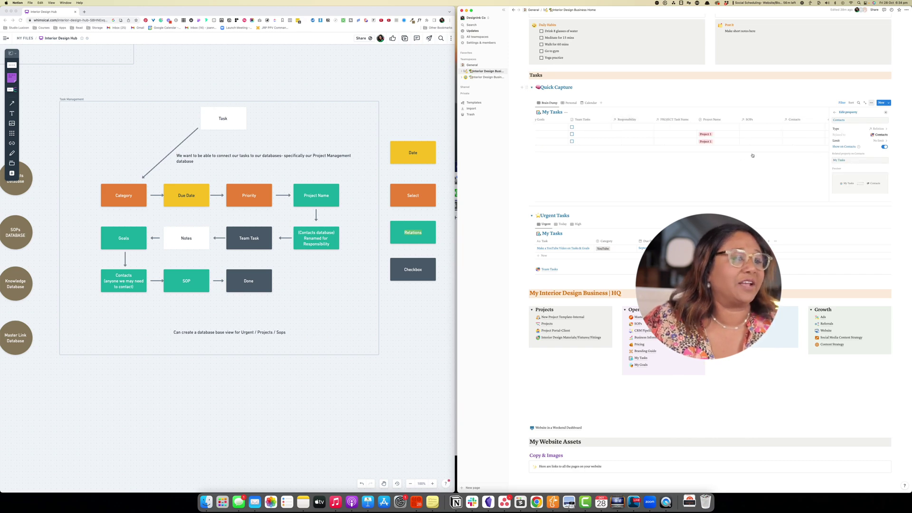
Check the PROJECT Task Name column's settings and close them
click(674, 119)
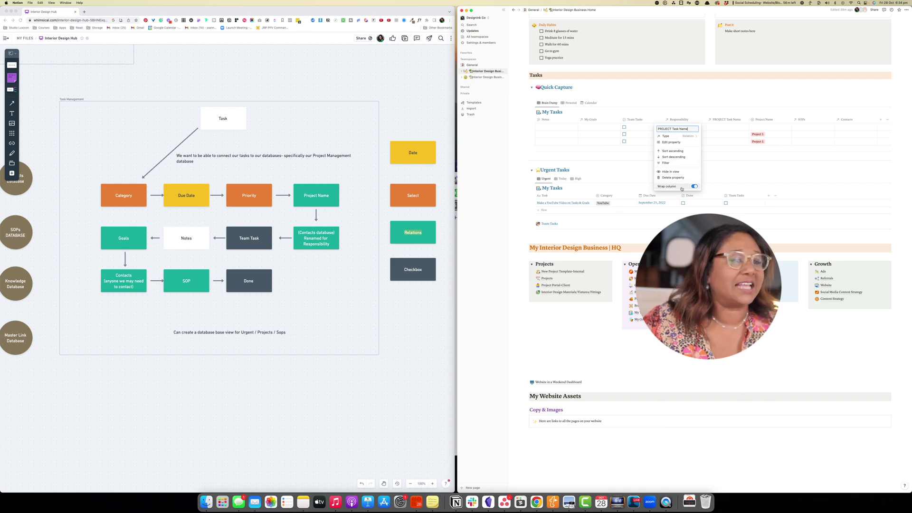
click(682, 106)
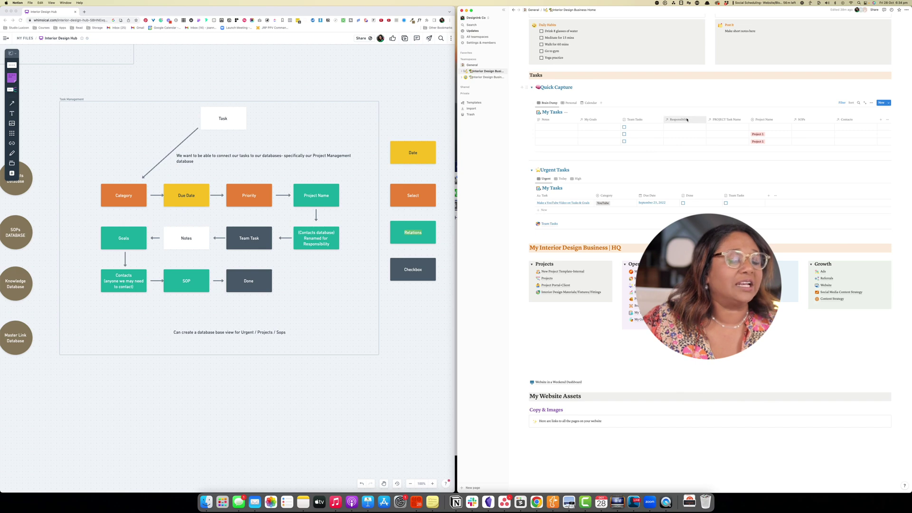
scroll(622, 214, up, 3)
scroll(622, 215, down, 3)
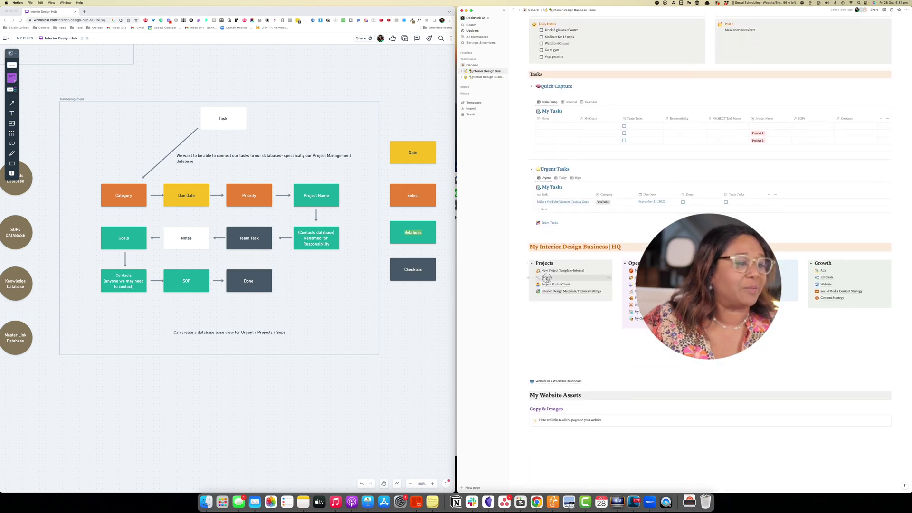
Open the Project Gallery database and scroll across its columns
click(547, 277)
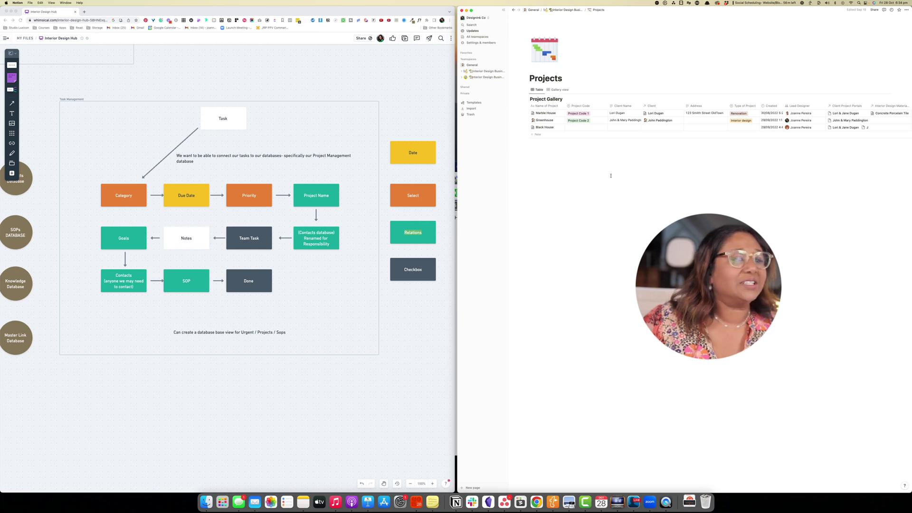
scroll(759, 114, right, 3)
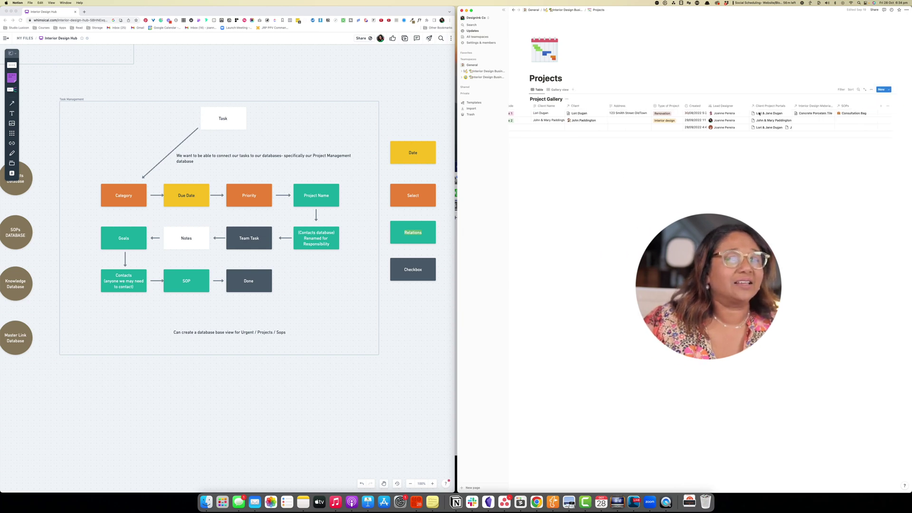
scroll(689, 119, left, 3)
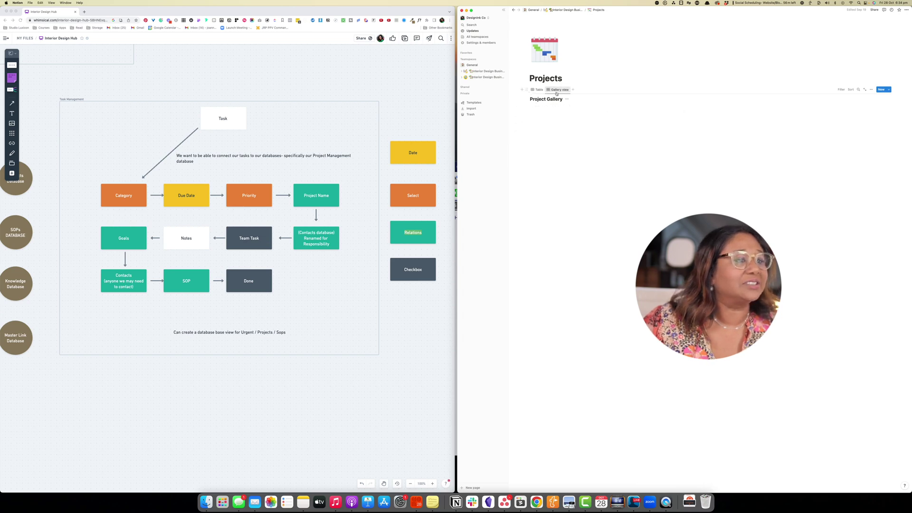
scroll(883, 109, right, 3)
Add a two-way My Tasks relation to Project Gallery, then return to the Home page
click(880, 106)
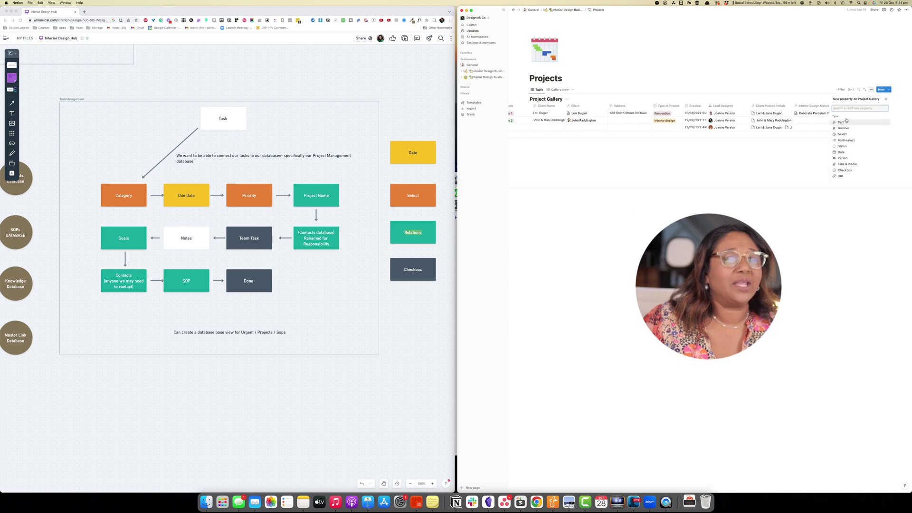
scroll(842, 157, down, 3)
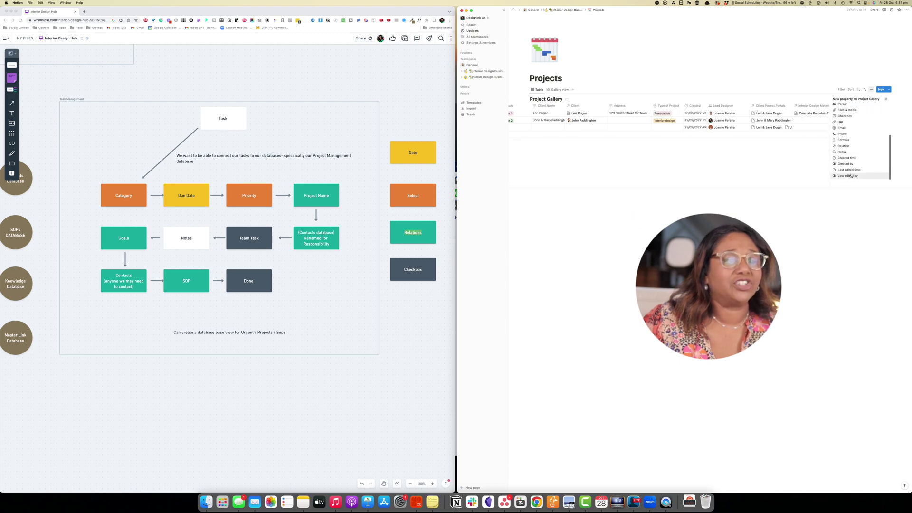
click(844, 146)
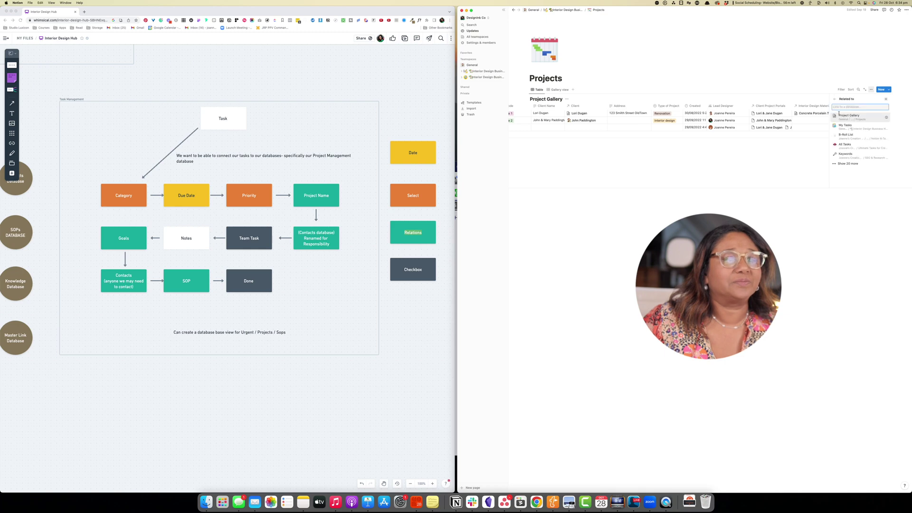
click(852, 126)
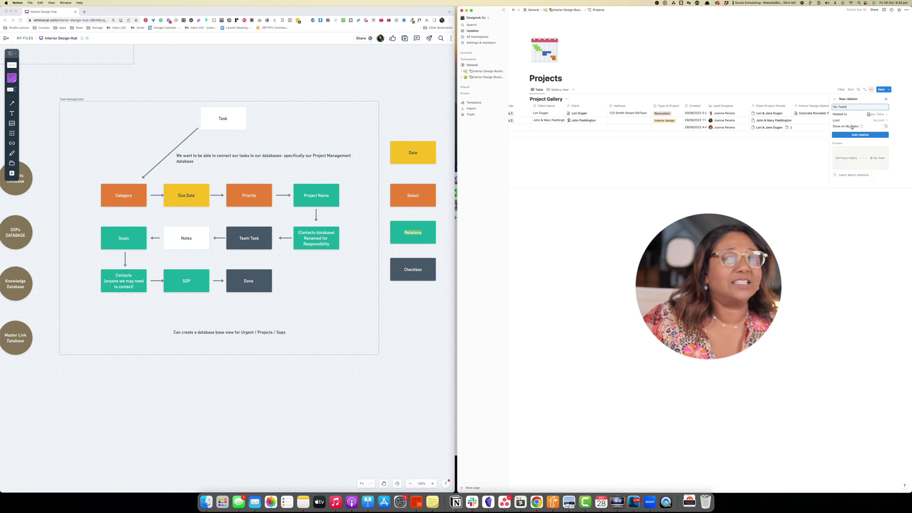
click(884, 127)
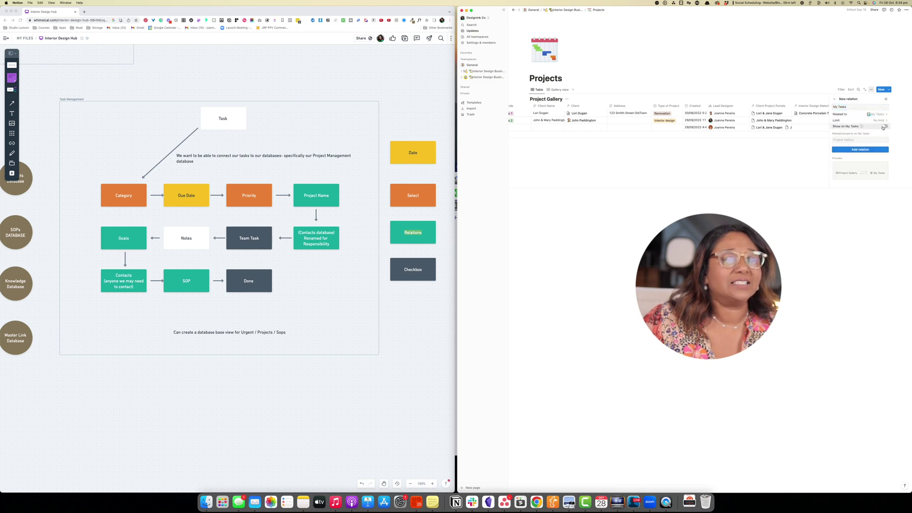
click(856, 149)
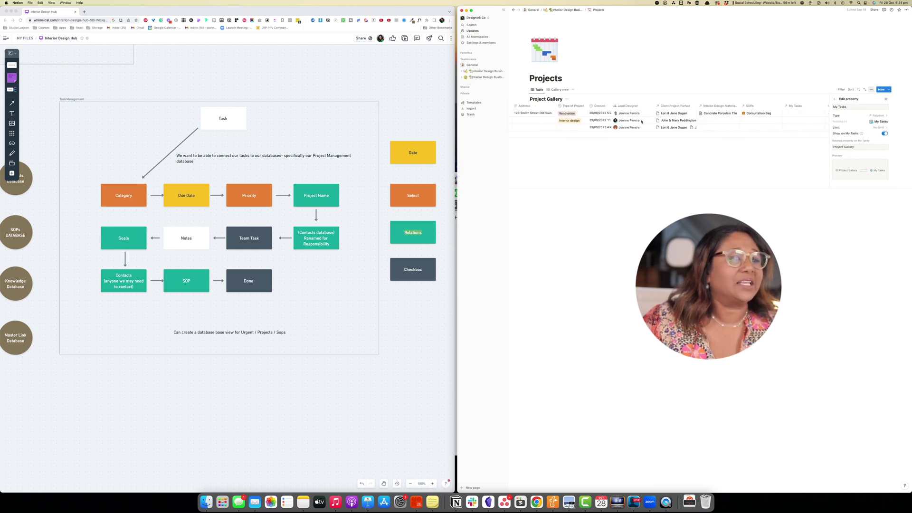
scroll(641, 121, left, 5)
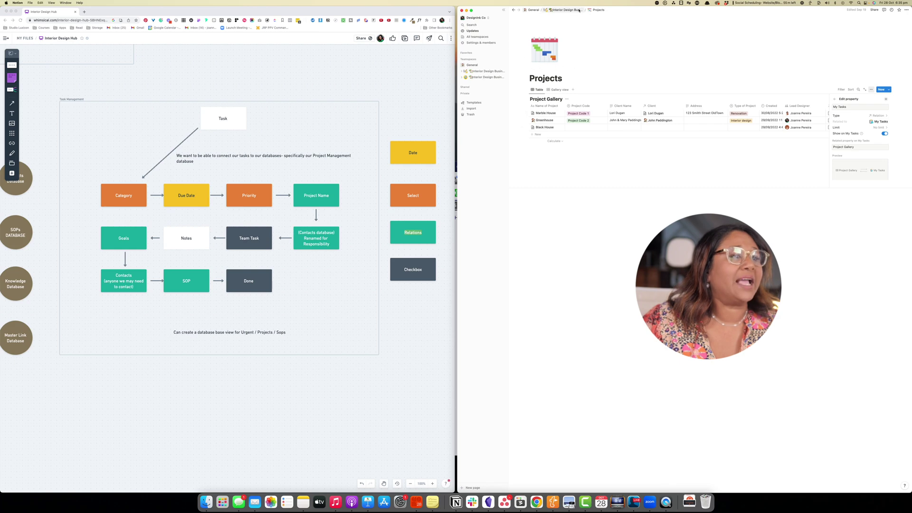
click(487, 70)
Move the Project Gallery column in the My Tasks table beside Project Name
scroll(751, 200, down, 7)
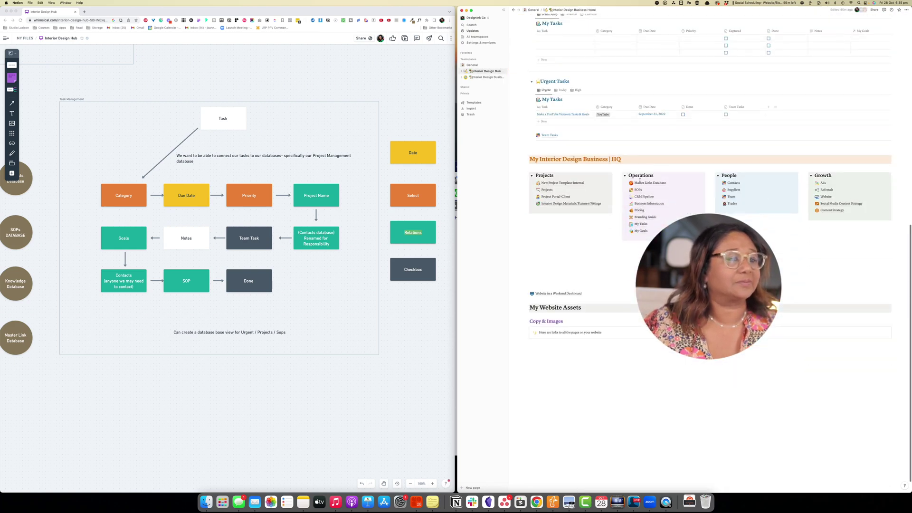
scroll(746, 128, up, 2)
scroll(747, 128, right, 10)
scroll(746, 130, right, 4)
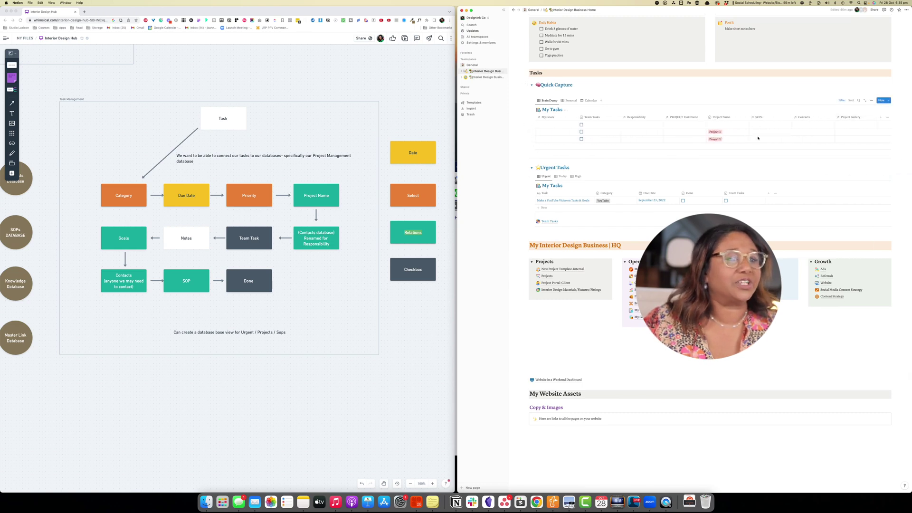
drag(850, 116, 724, 119)
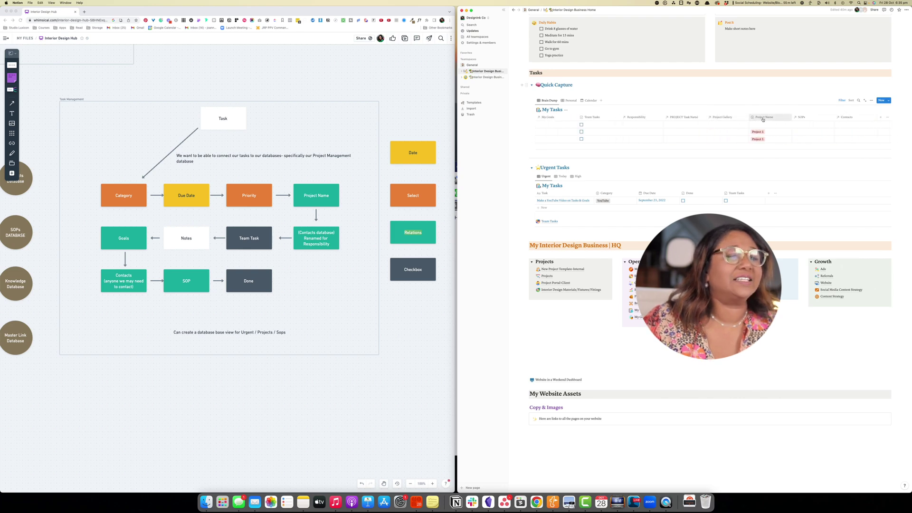
Open the PROJECT Task Name property's settings
click(763, 118)
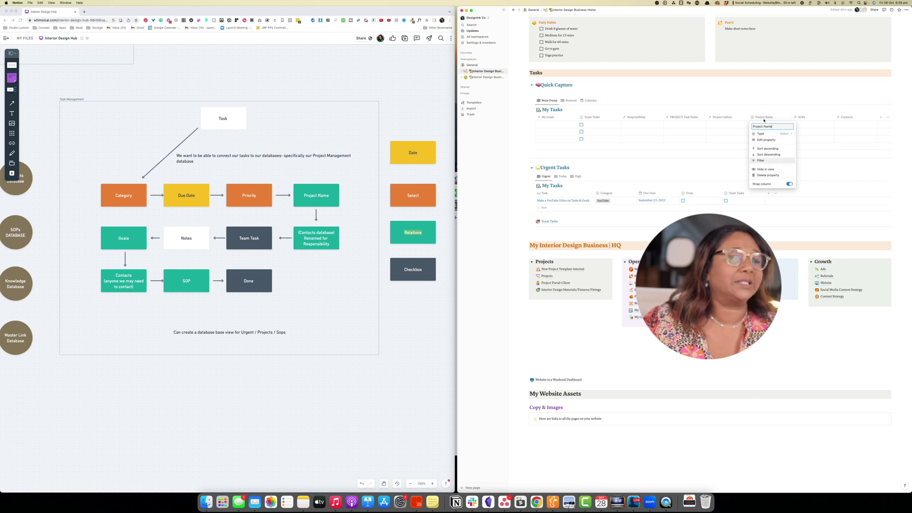
click(677, 119)
click(677, 119)
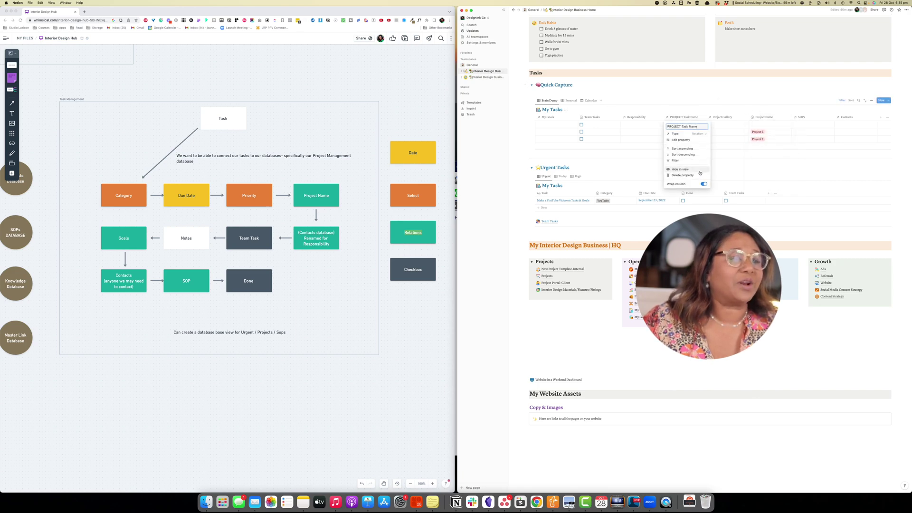
click(682, 140)
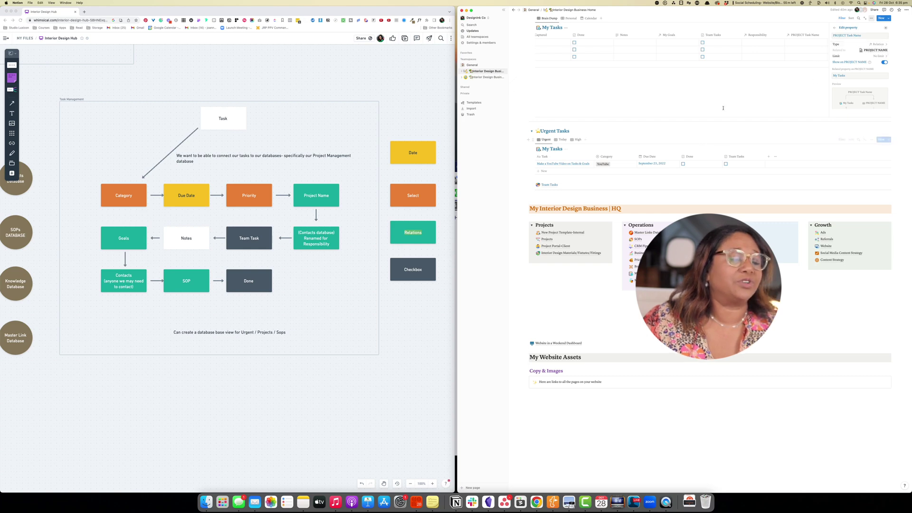
Close the property settings and go to the Team Tasks page's My Tasks table
key(Escape)
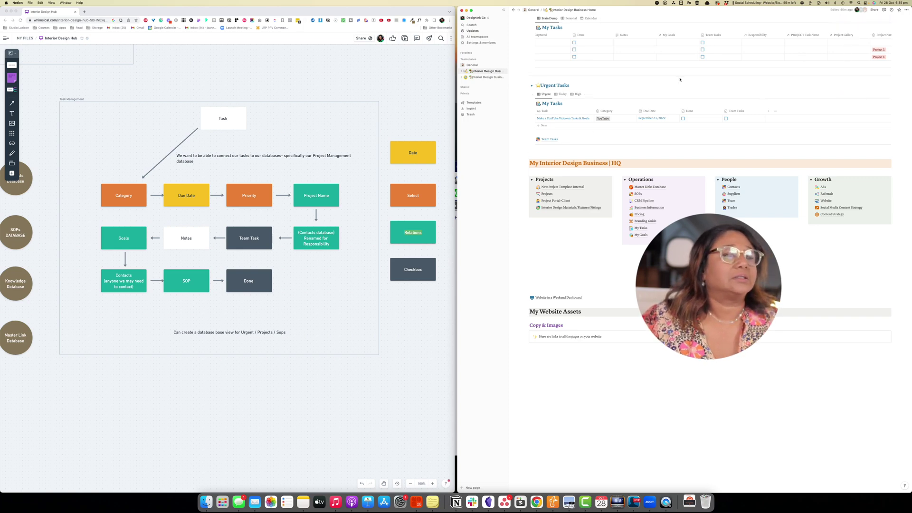
scroll(638, 61, left, 5)
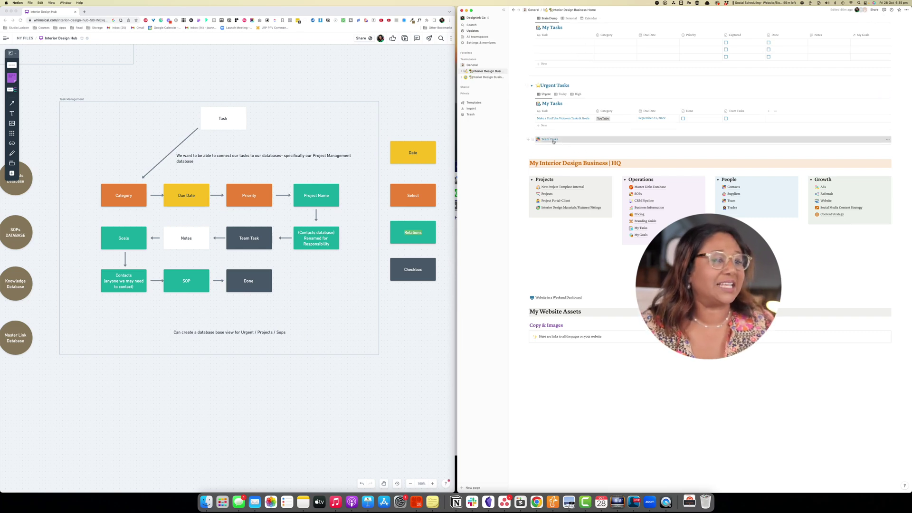
click(551, 139)
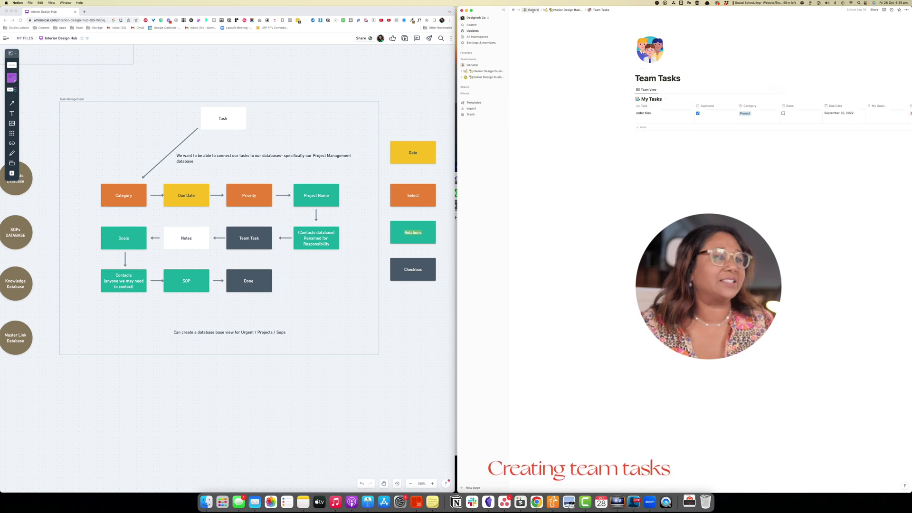
Go back to Interior Design Business Home and view the Team Tasks link below Urgent Tasks
click(565, 9)
scroll(602, 162, down, 10)
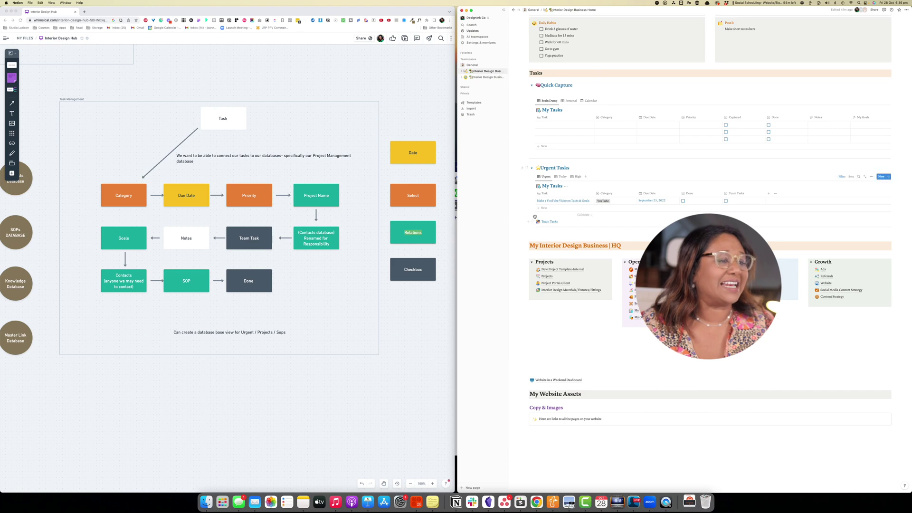
drag(531, 222, 560, 224)
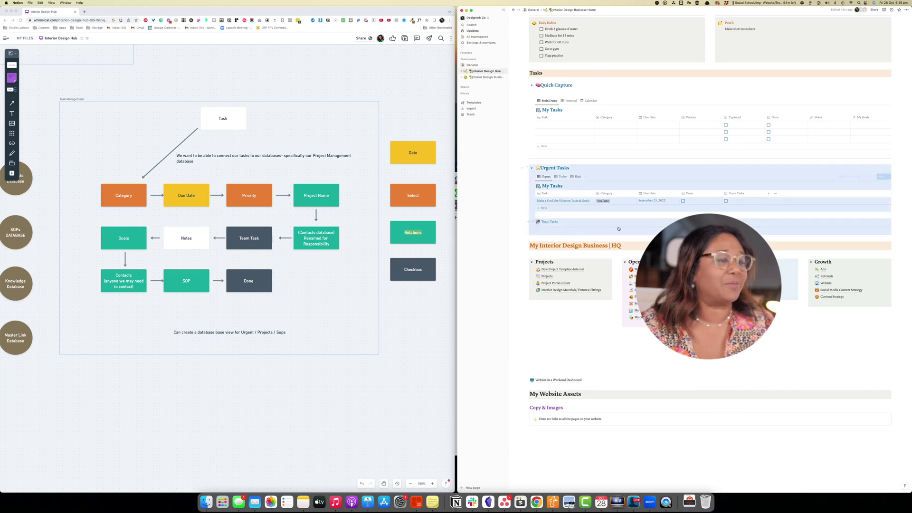
click(521, 217)
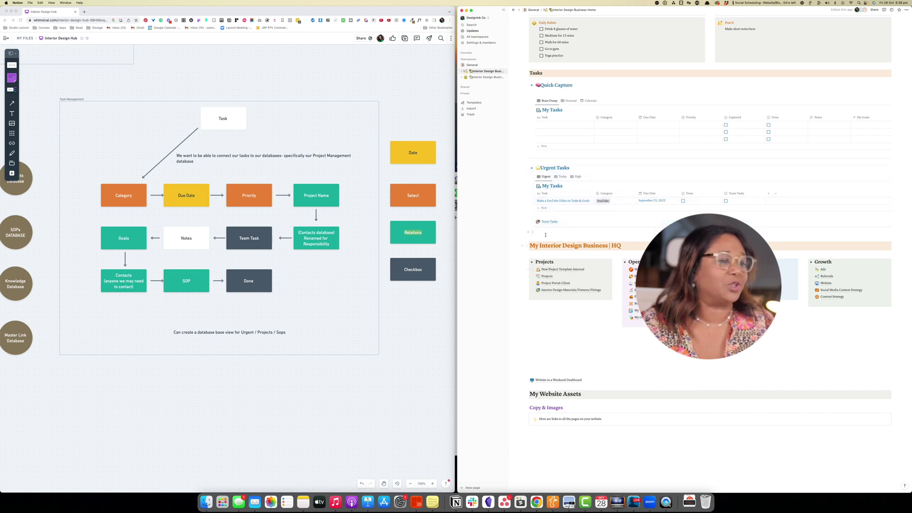
scroll(545, 234, up, 4)
scroll(566, 198, down, 5)
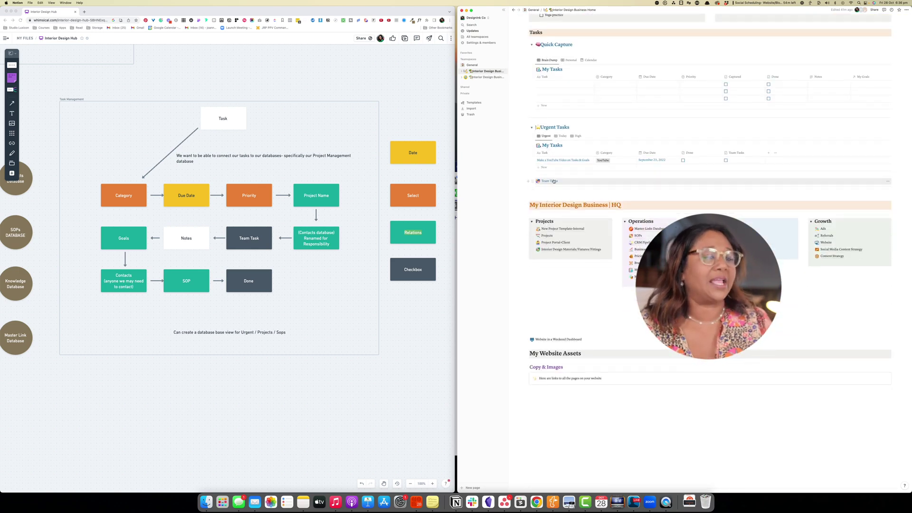
scroll(553, 181, up, 5)
scroll(816, 275, down, 6)
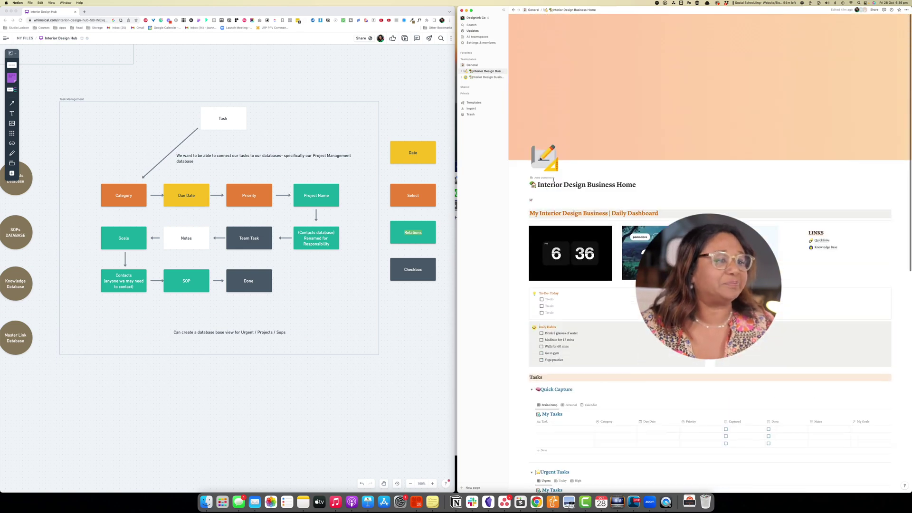